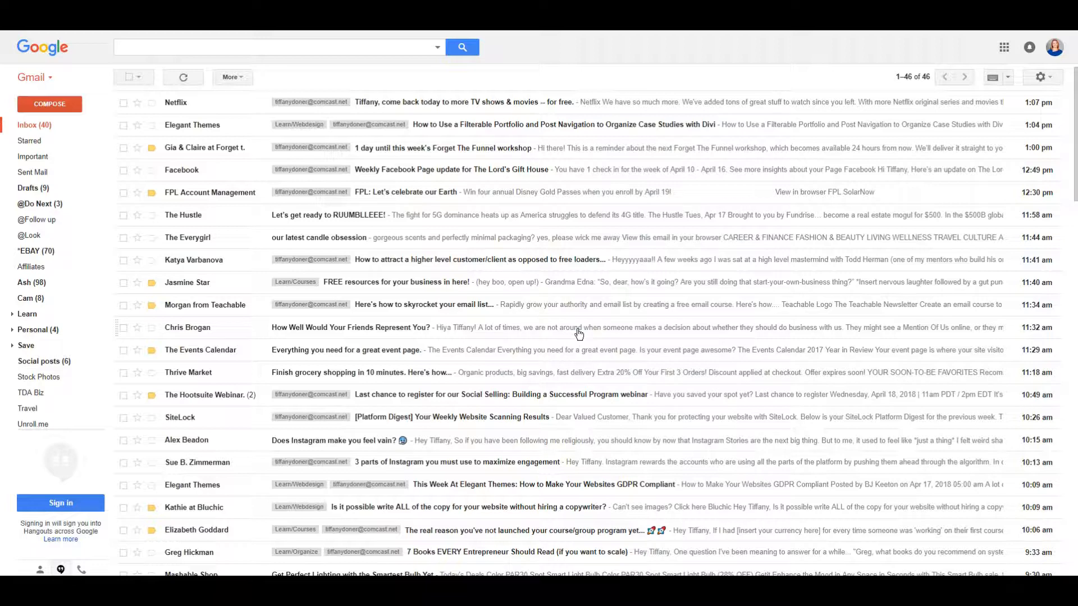
Step: Move to the Trash the inbox emails from Netflix, those timed 12:49 pm–11:41 am and 11:34–10:26 am, and Mashable Shop through Google Alerts
left_click(124, 102)
left_click(124, 170)
left_click(124, 193)
left_click(124, 215)
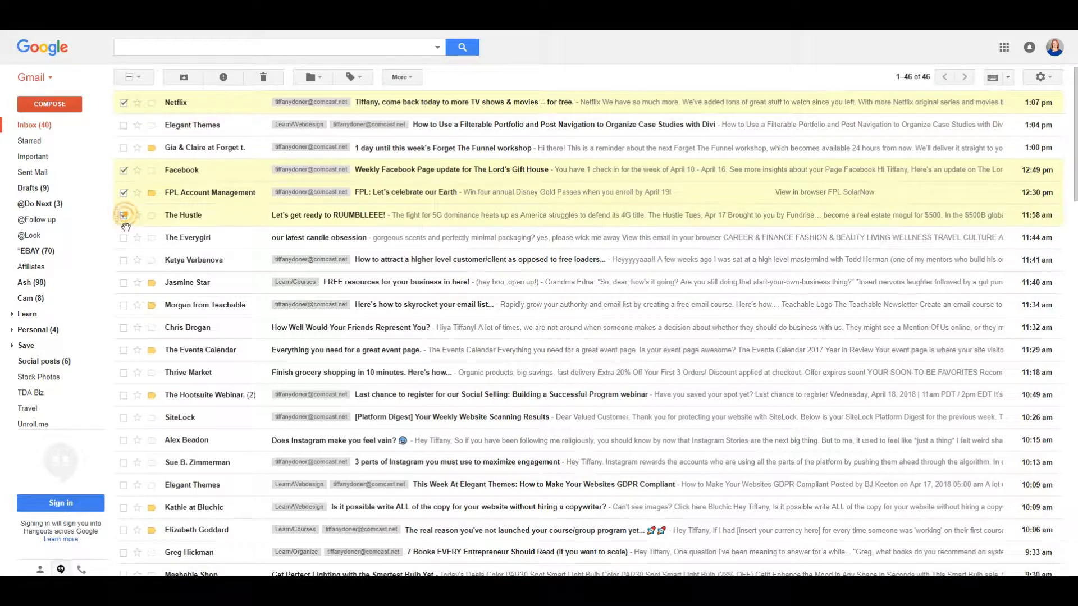
left_click(123, 238)
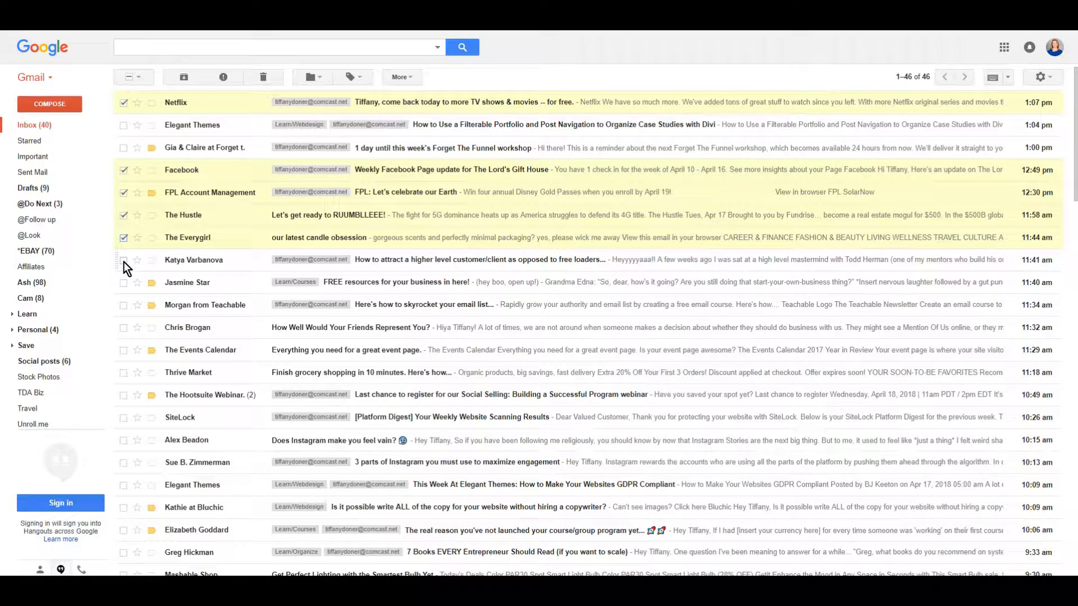
left_click(124, 260)
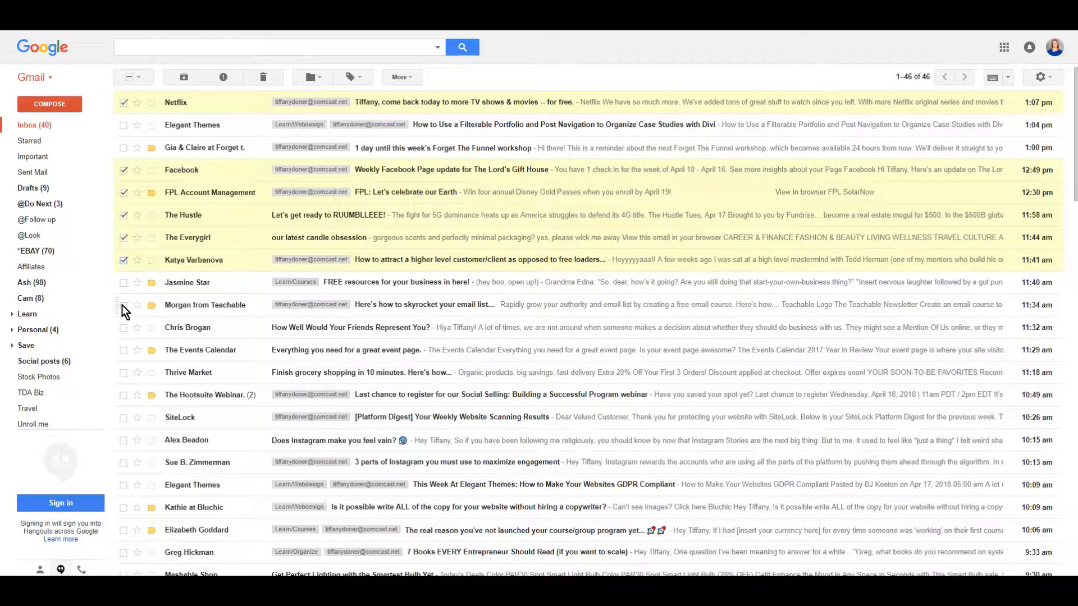
left_click(123, 305)
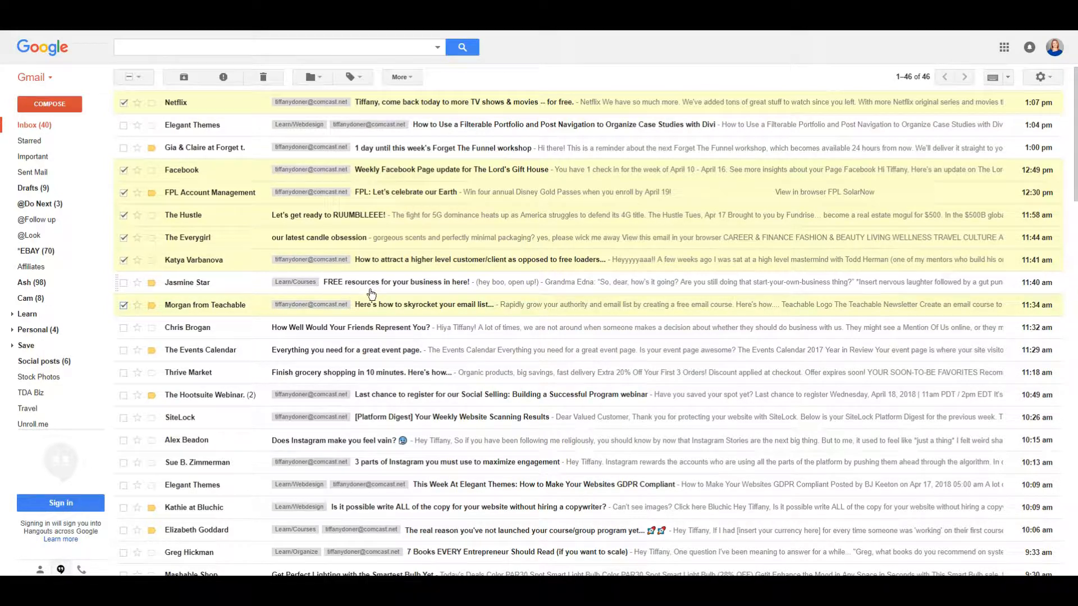
left_click(124, 328)
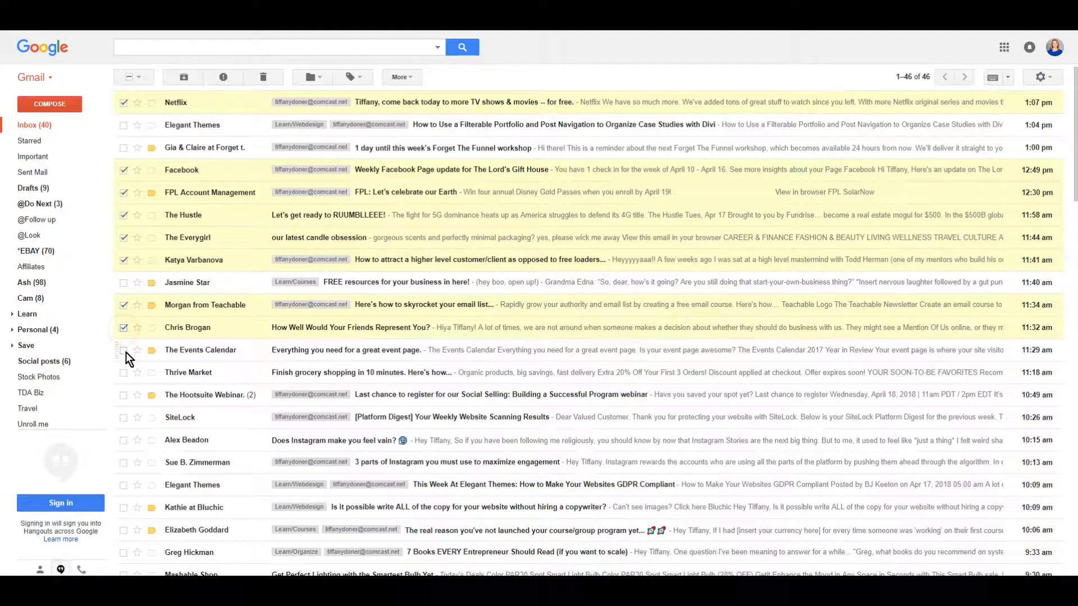
left_click(123, 373)
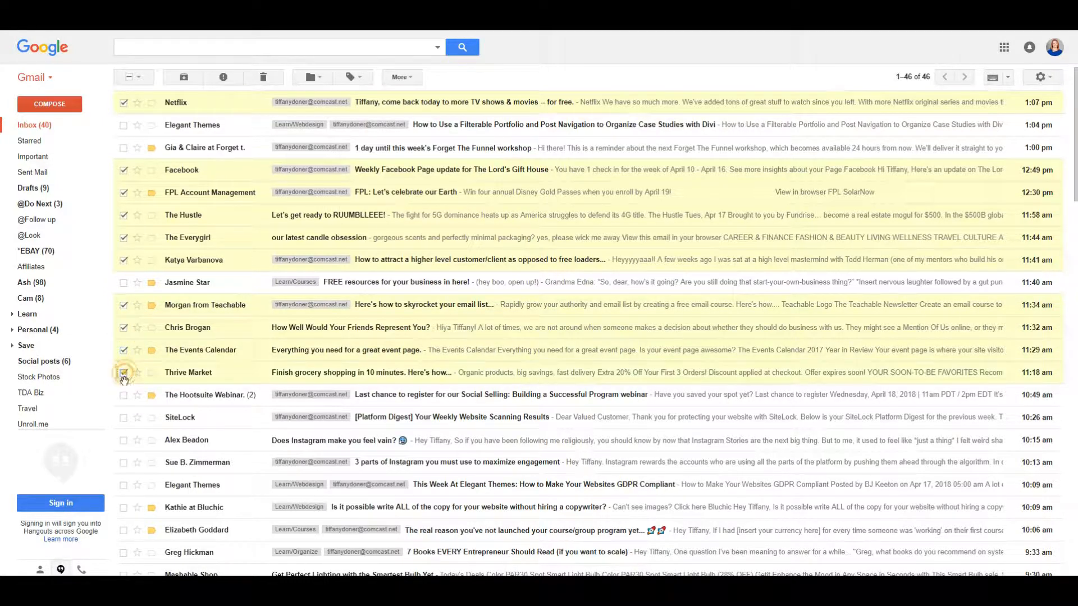
left_click(123, 395)
left_click(123, 418)
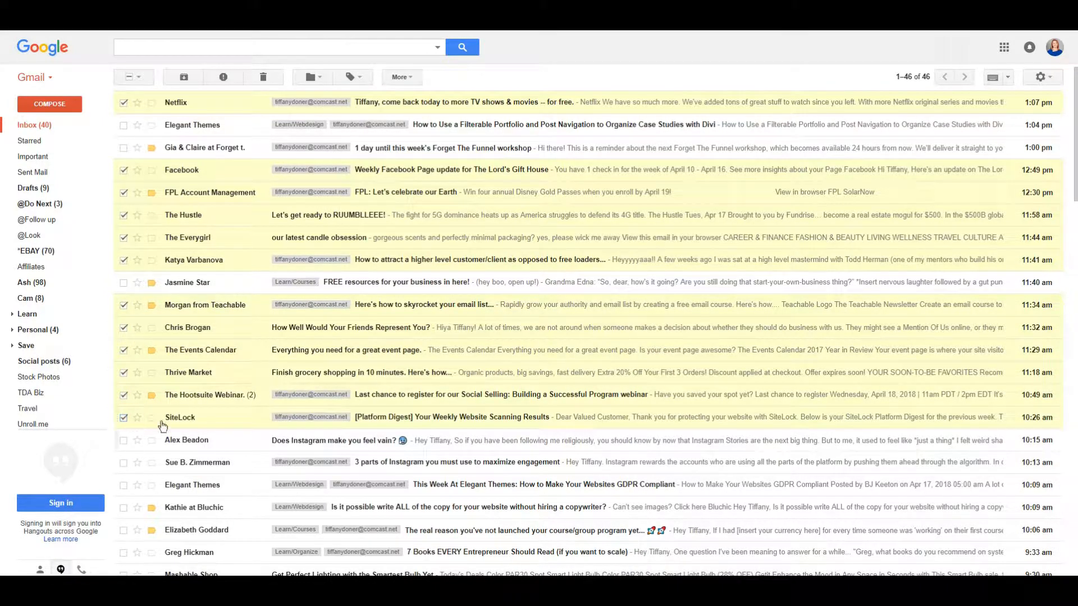
scroll(129, 421, "down", 3)
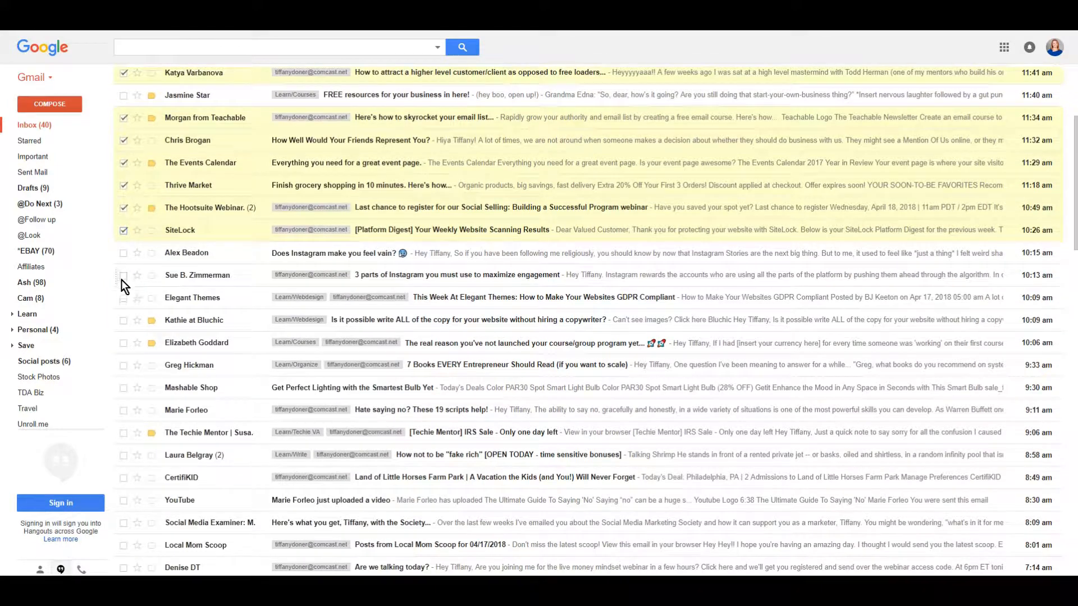
scroll(123, 369, "down", 1)
left_click(124, 332)
left_click(124, 355)
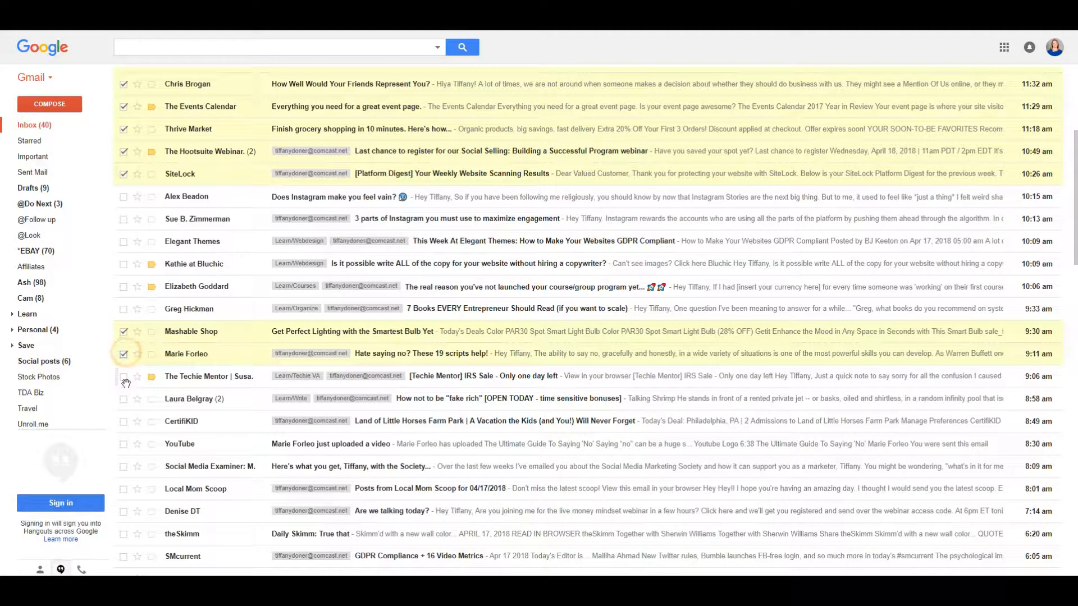
left_click(124, 376)
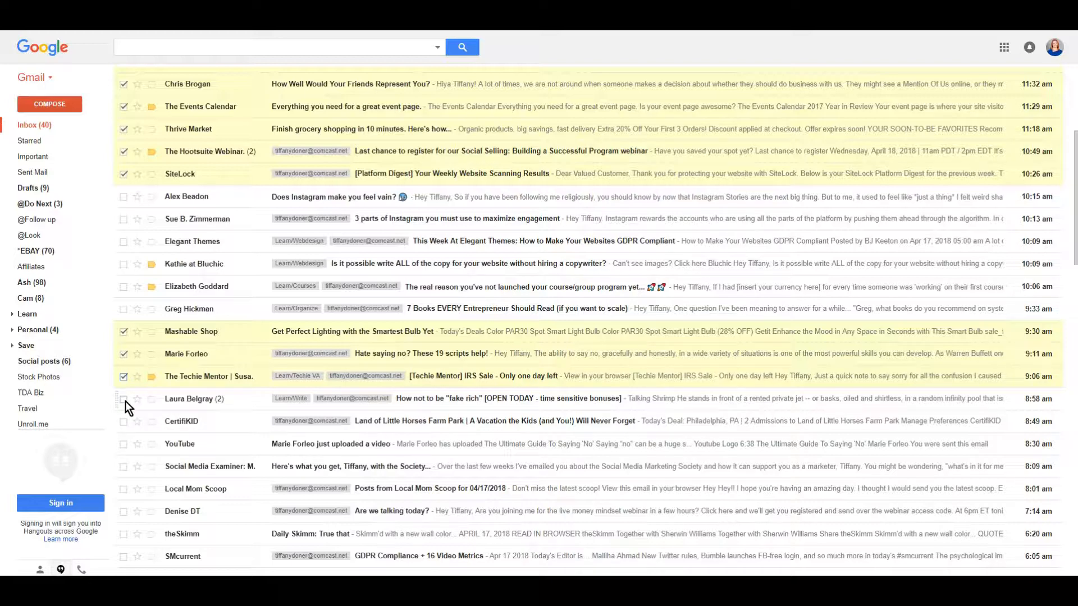
left_click(123, 399)
left_click(124, 422)
left_click(124, 444)
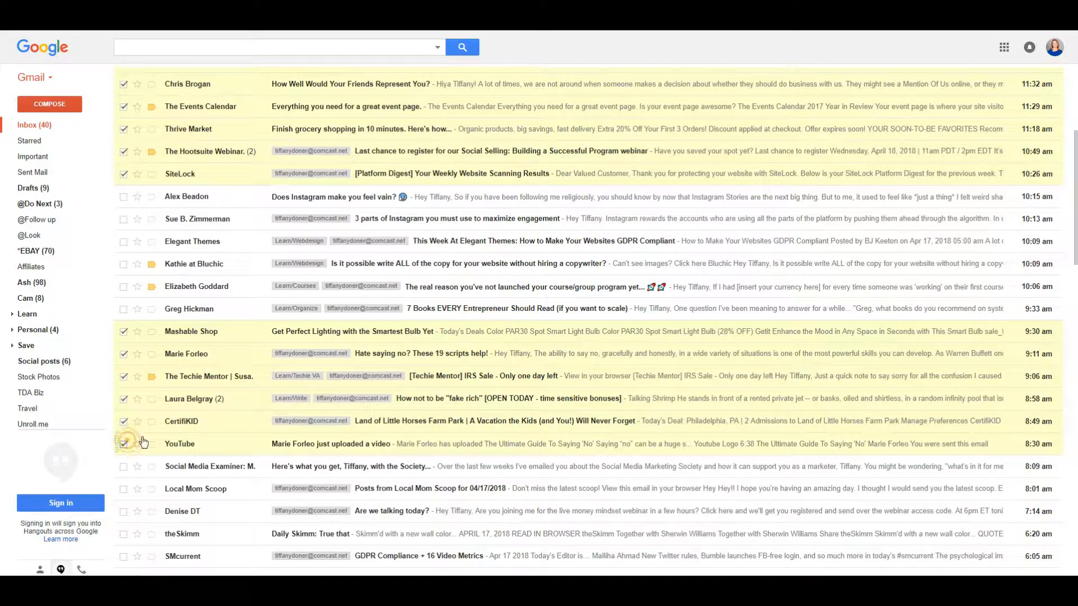
scroll(134, 337, "down", 5)
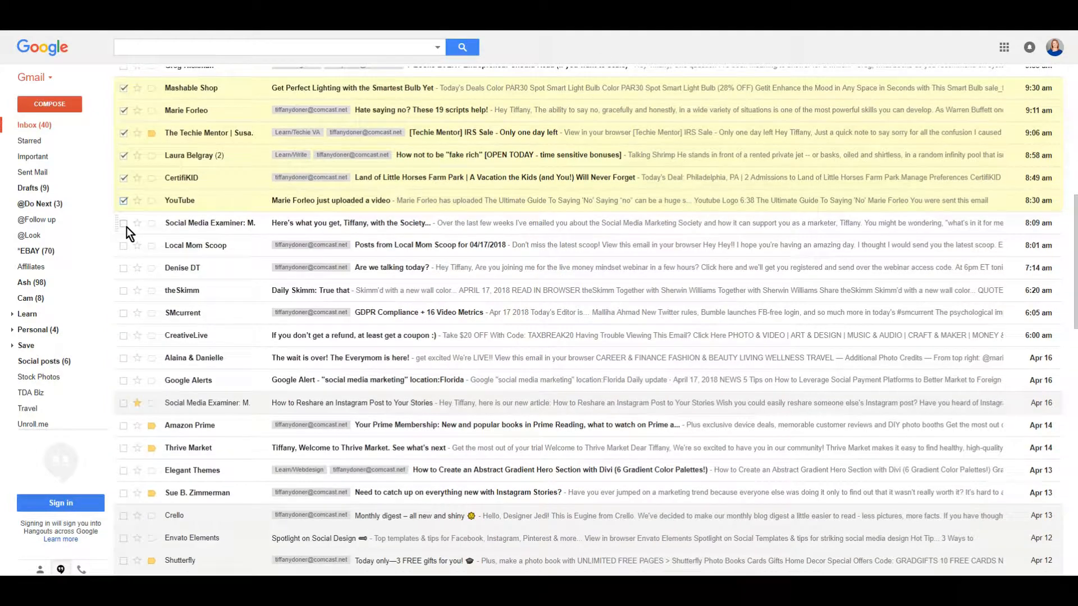
left_click(123, 246)
left_click(123, 291)
left_click(123, 313)
left_click(123, 335)
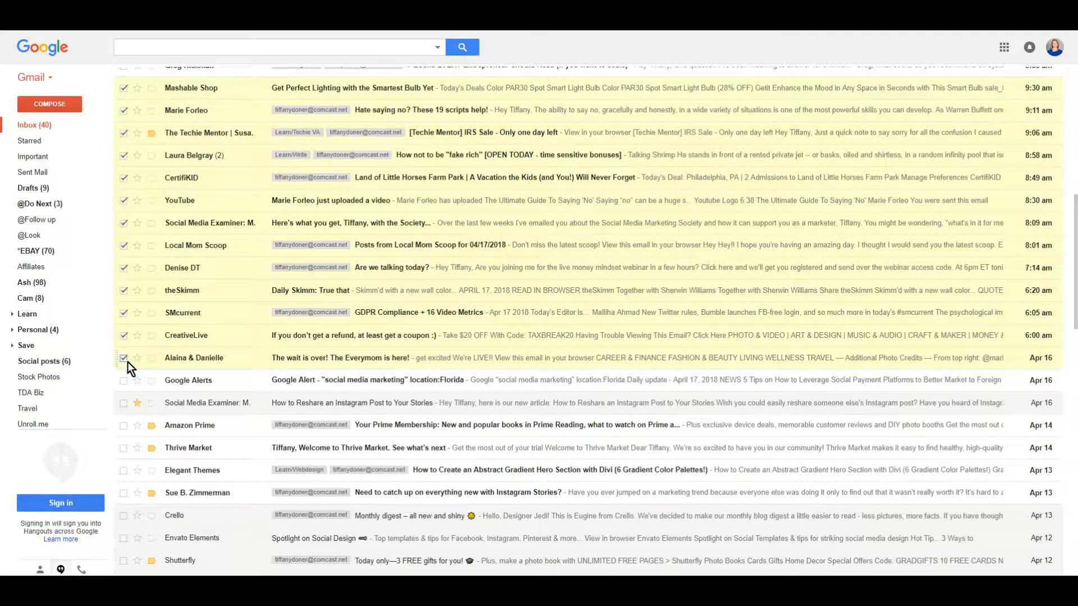
scroll(127, 380, "down", 2)
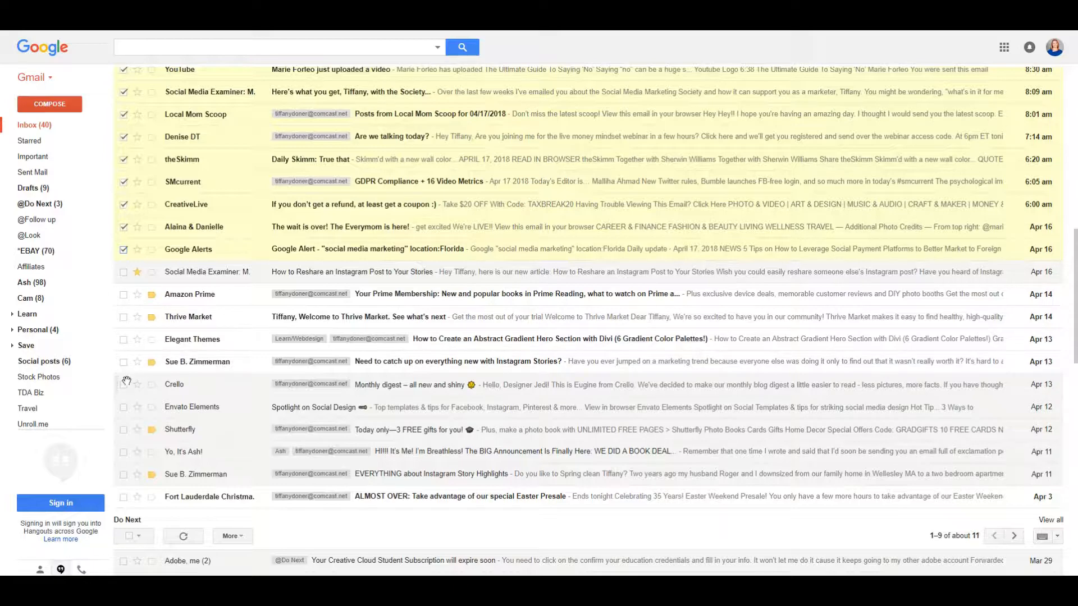
scroll(260, 419, "up", 10)
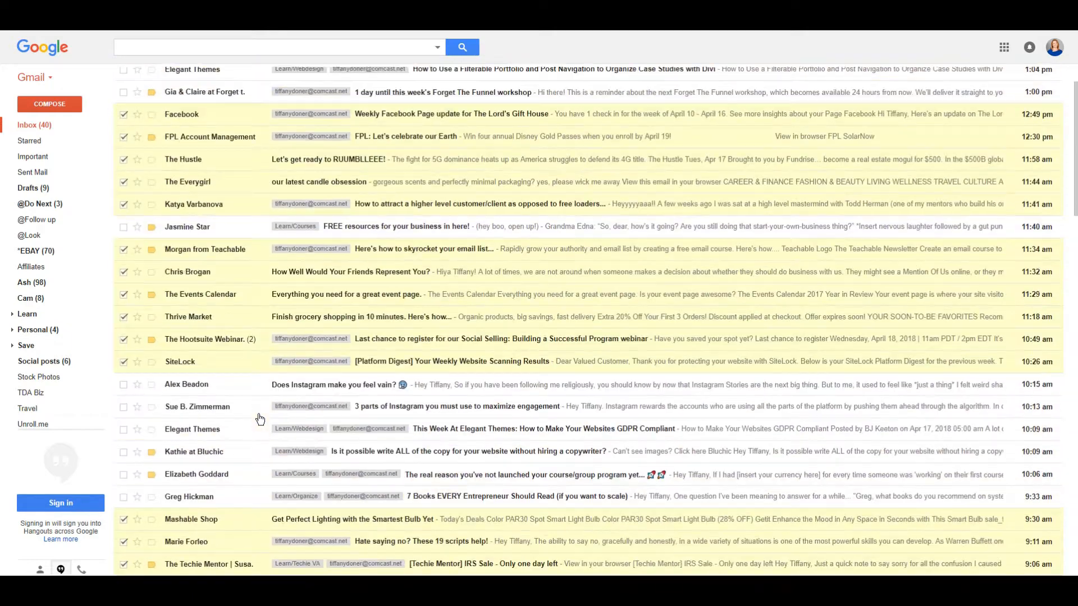
scroll(260, 419, "up", 1)
left_click(263, 72)
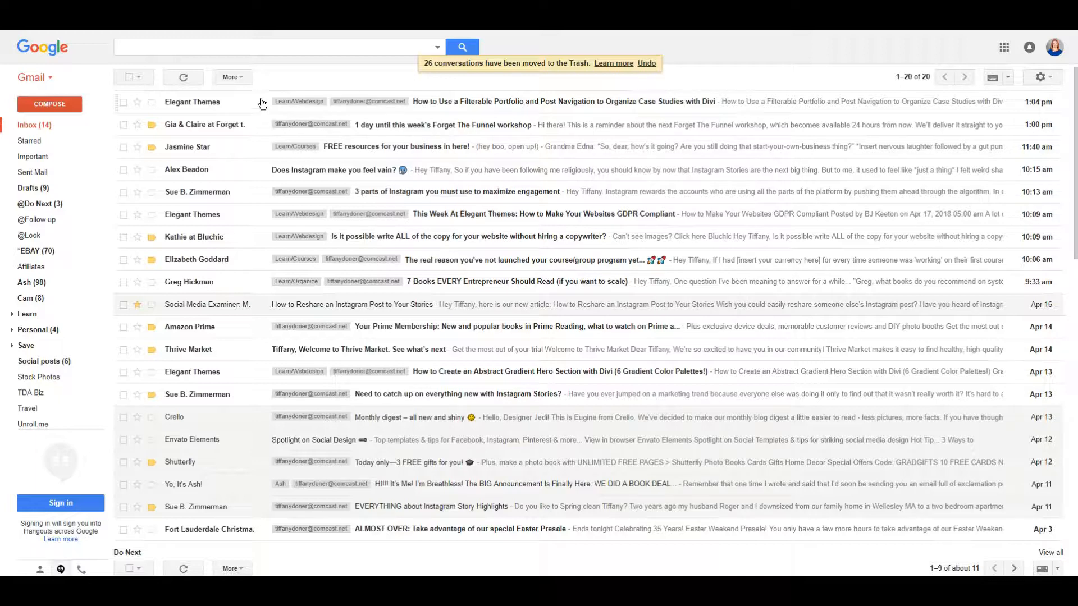
Step: Archive the three Elegant Themes emails, the other Learn-labelled emails timed 10:09, 10:06 and 9:33 am, and the Ash-labelled email
left_click(122, 102)
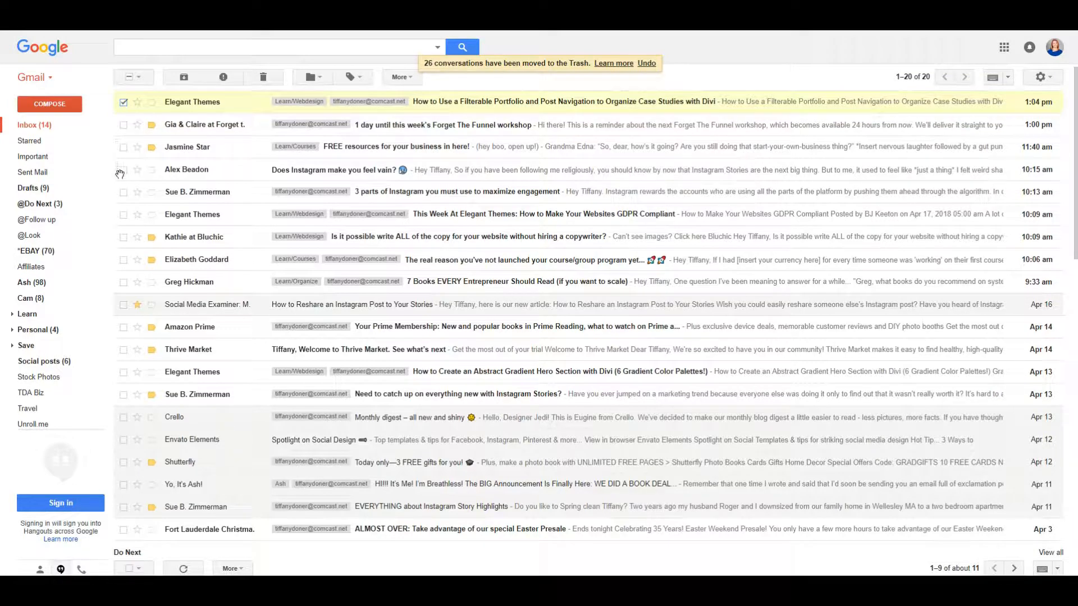
left_click(123, 214)
left_click(122, 237)
left_click(123, 260)
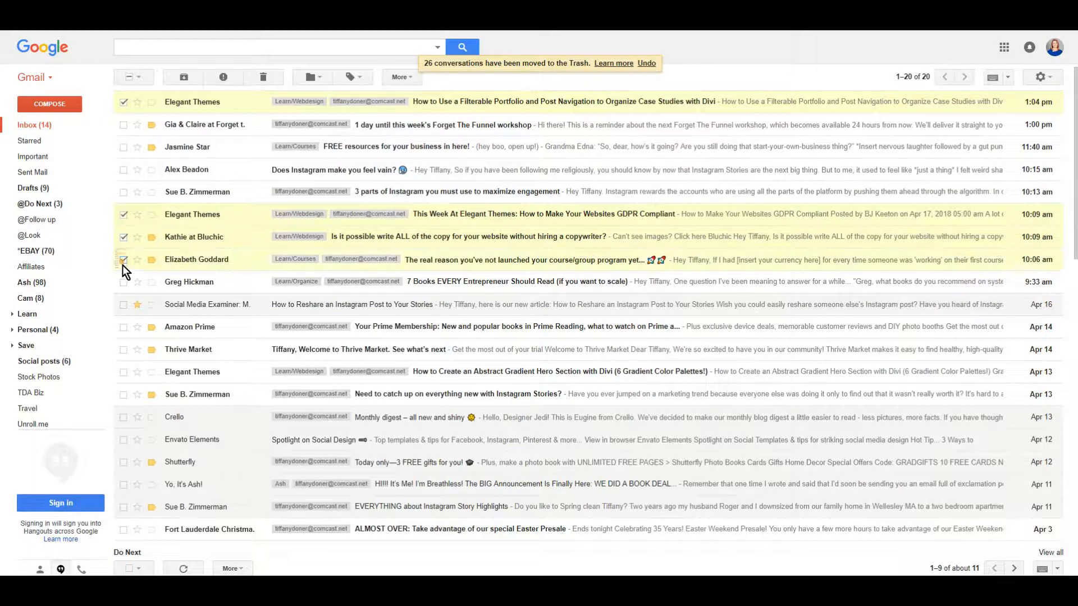
left_click(124, 281)
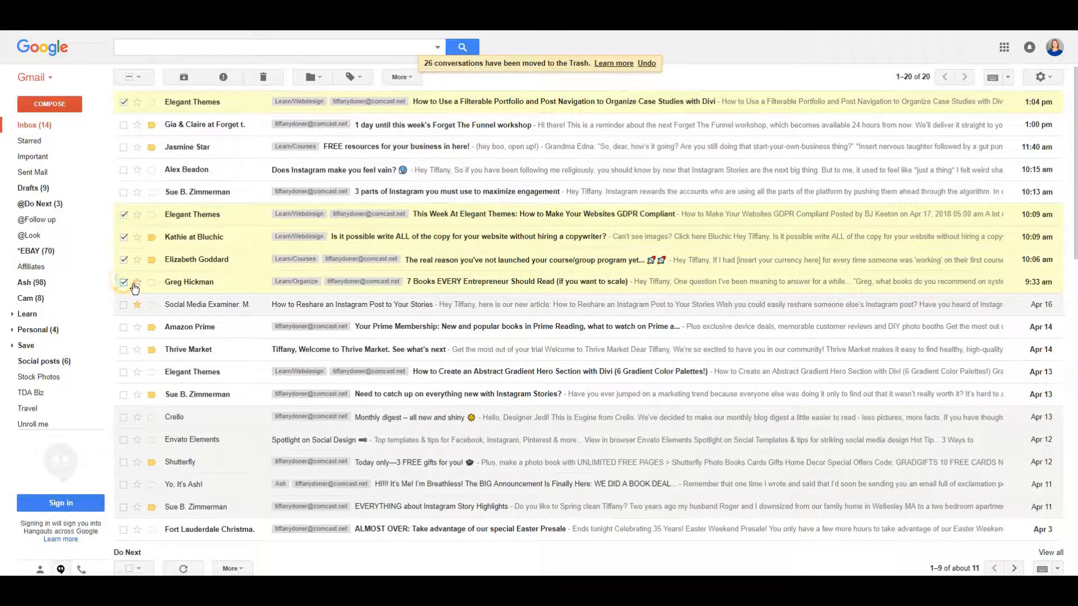
left_click(124, 373)
left_click(123, 484)
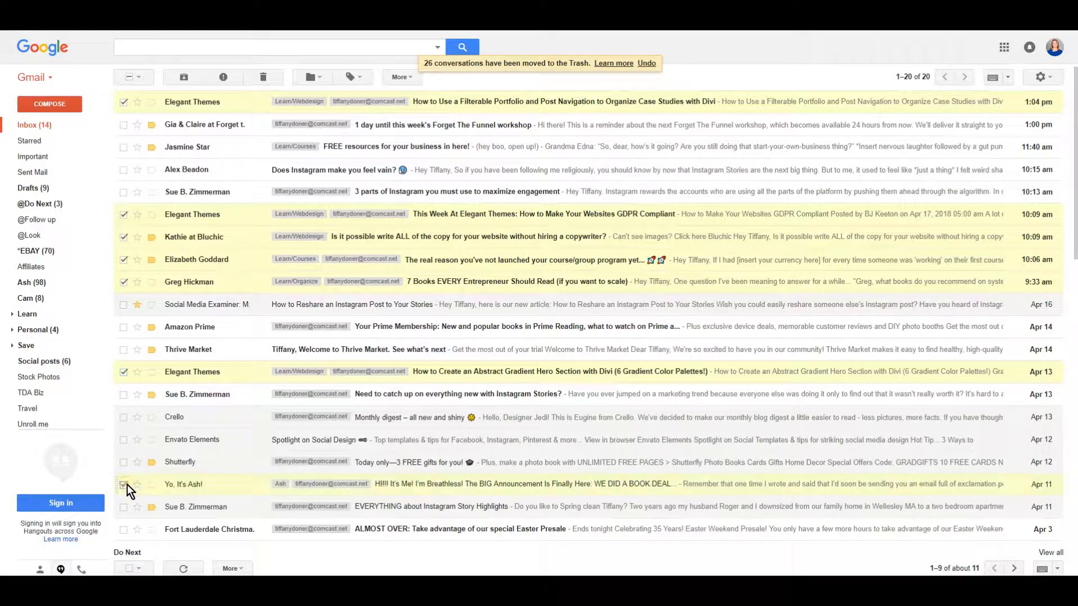
left_click(193, 78)
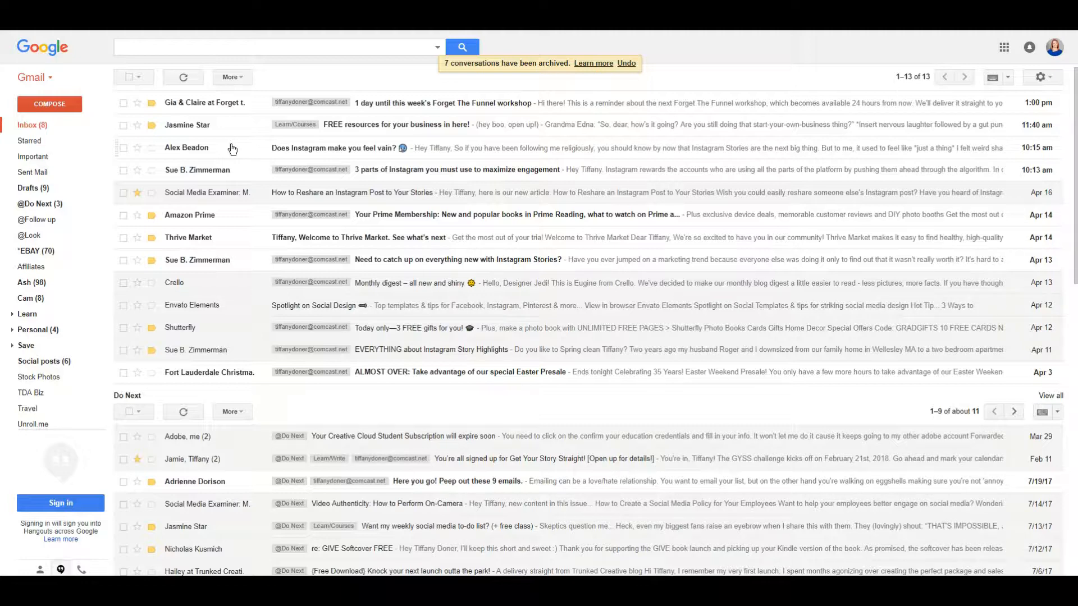
left_click(123, 194)
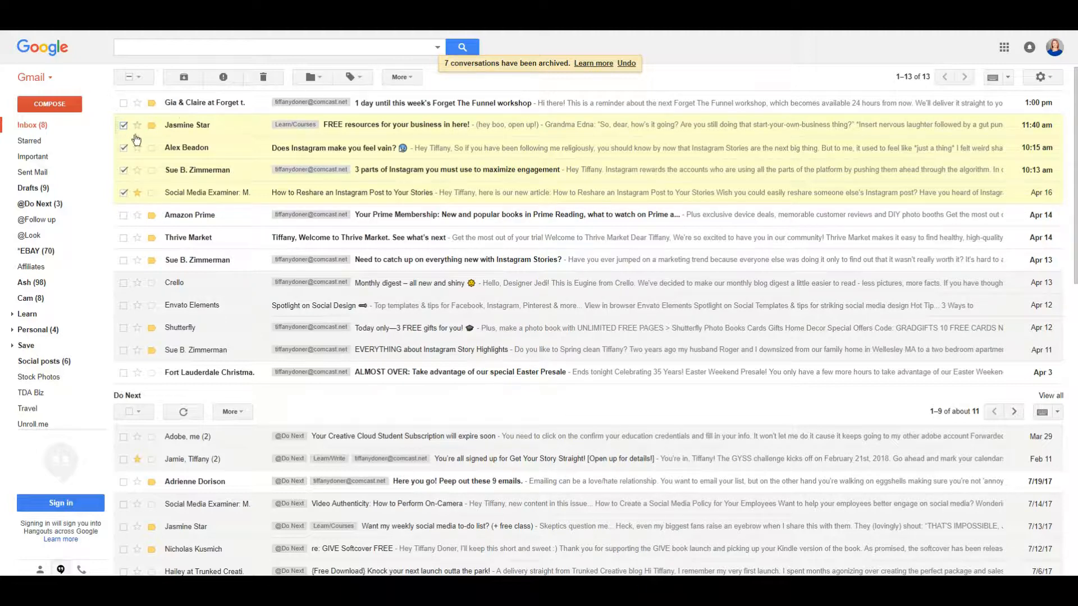
left_click(354, 77)
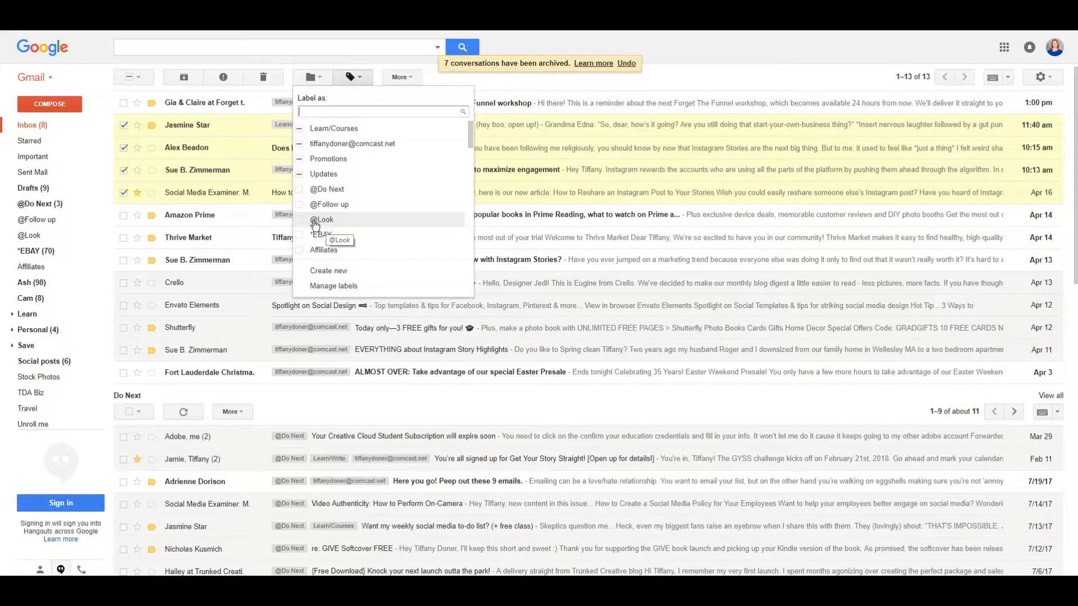
left_click(315, 221)
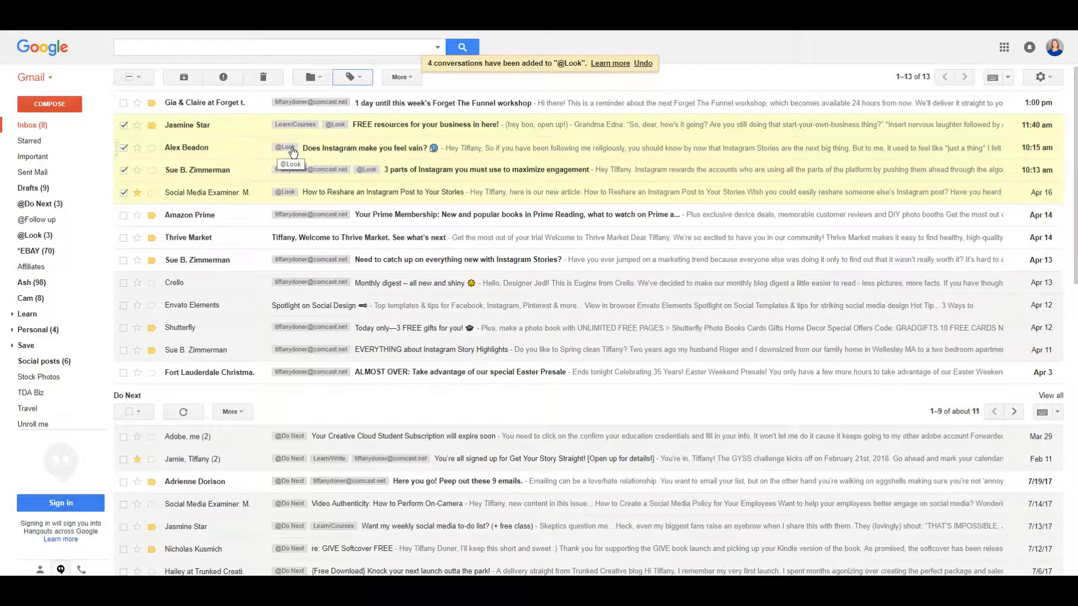
left_click(186, 76)
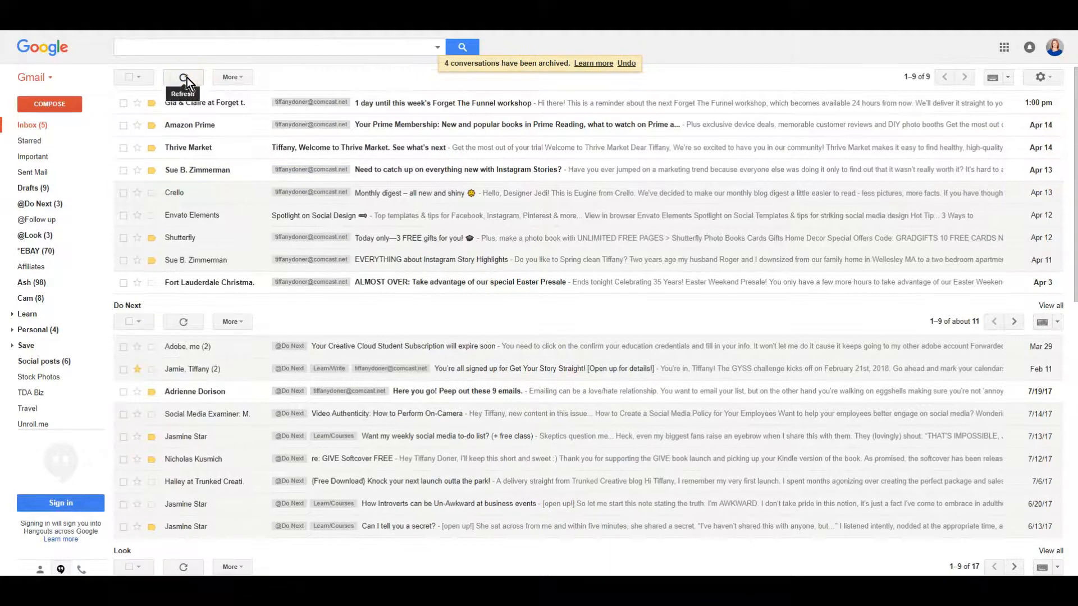
scroll(296, 156, "down", 1)
scroll(295, 154, "down", 5)
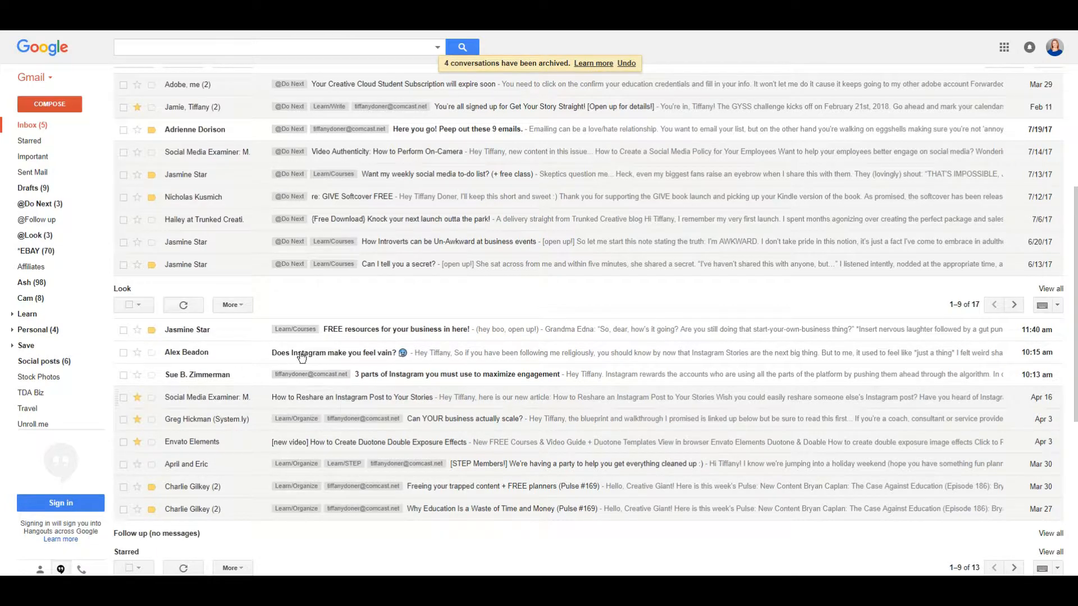
scroll(313, 318, "up", 3)
scroll(314, 321, "up", 2)
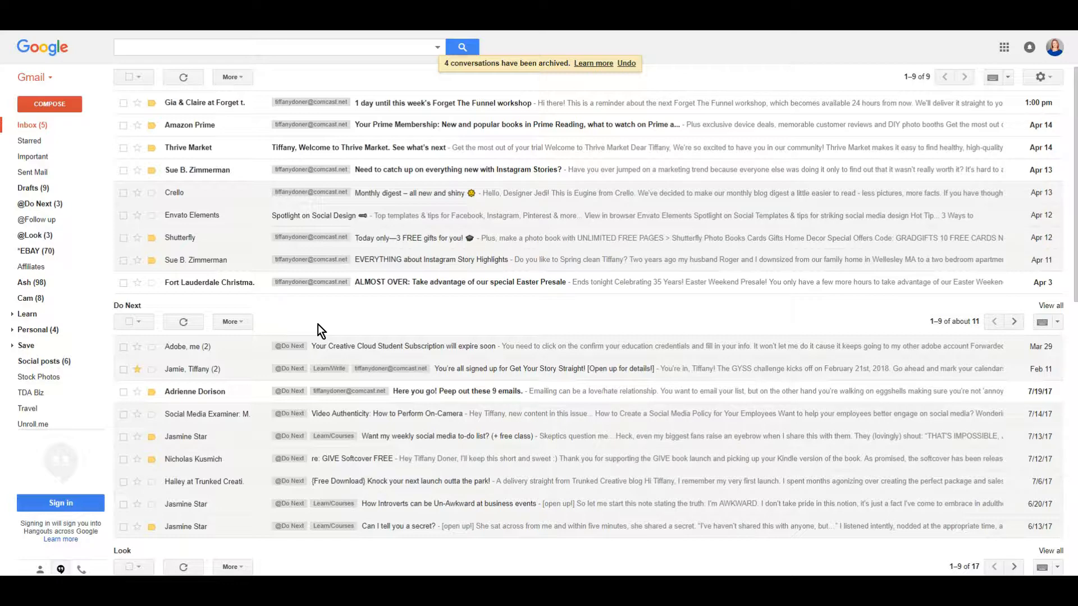
Step: Move the inbox's Shutterfly email, the other emails dated Apr 13 or earlier, and the Forget The Funnel workshop reminder to the Trash
left_click(125, 238)
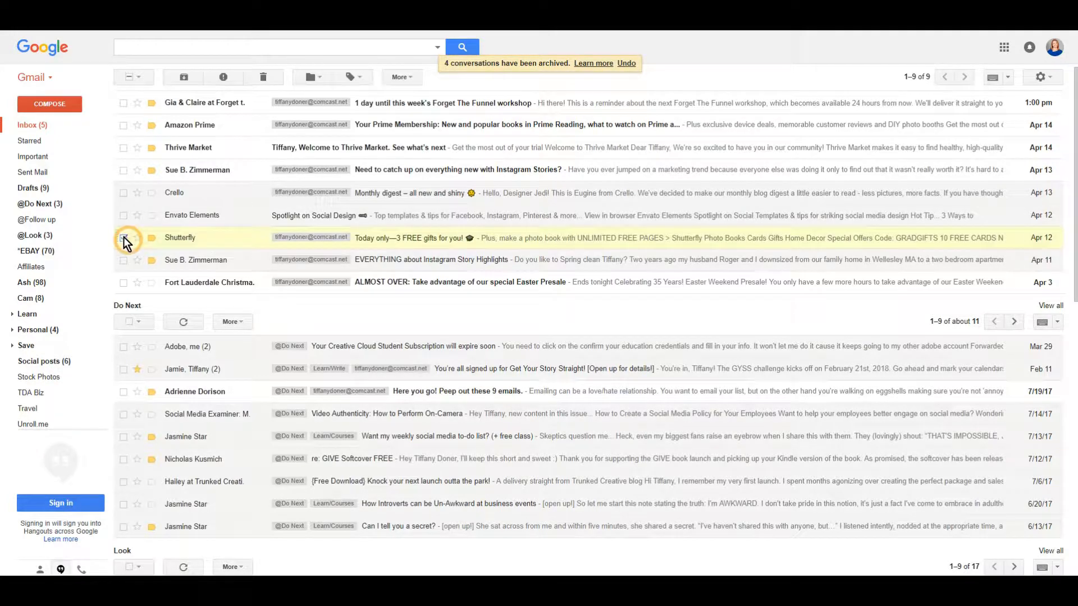
left_click(264, 77)
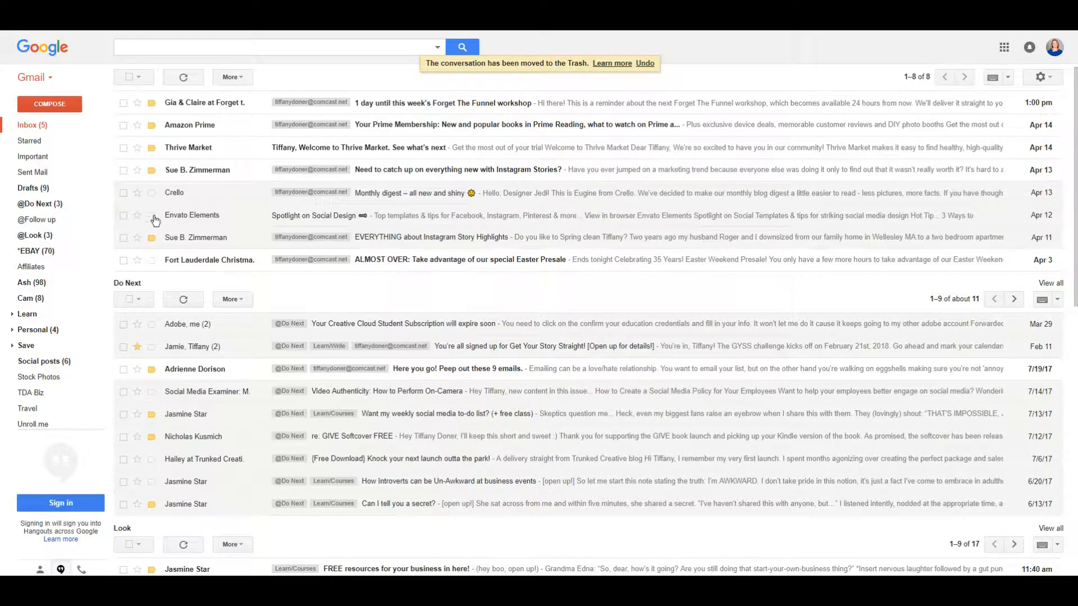
left_click(124, 261)
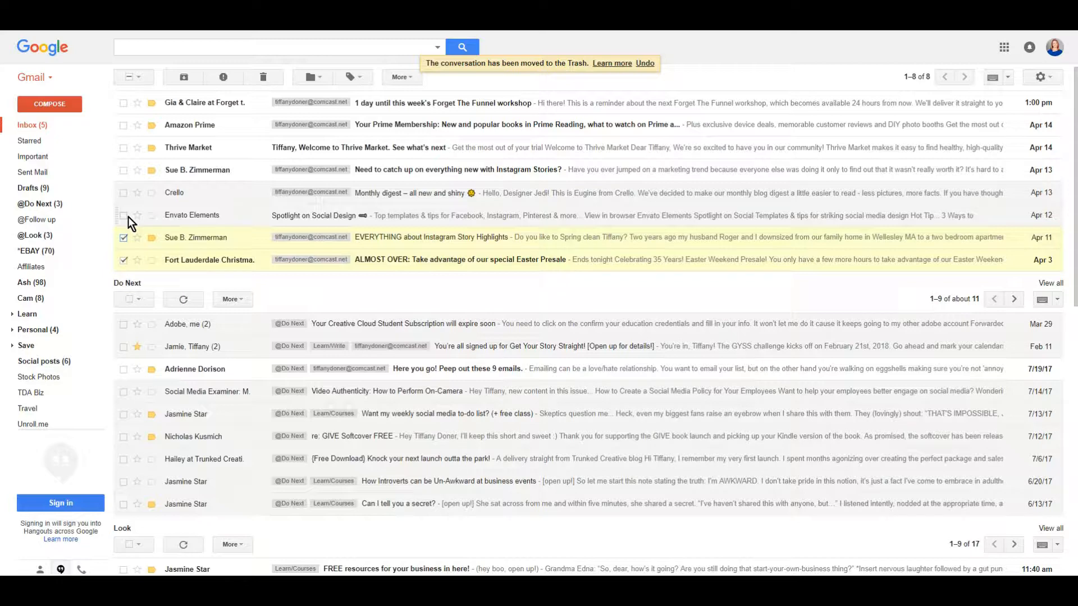
left_click(124, 215)
left_click(124, 193)
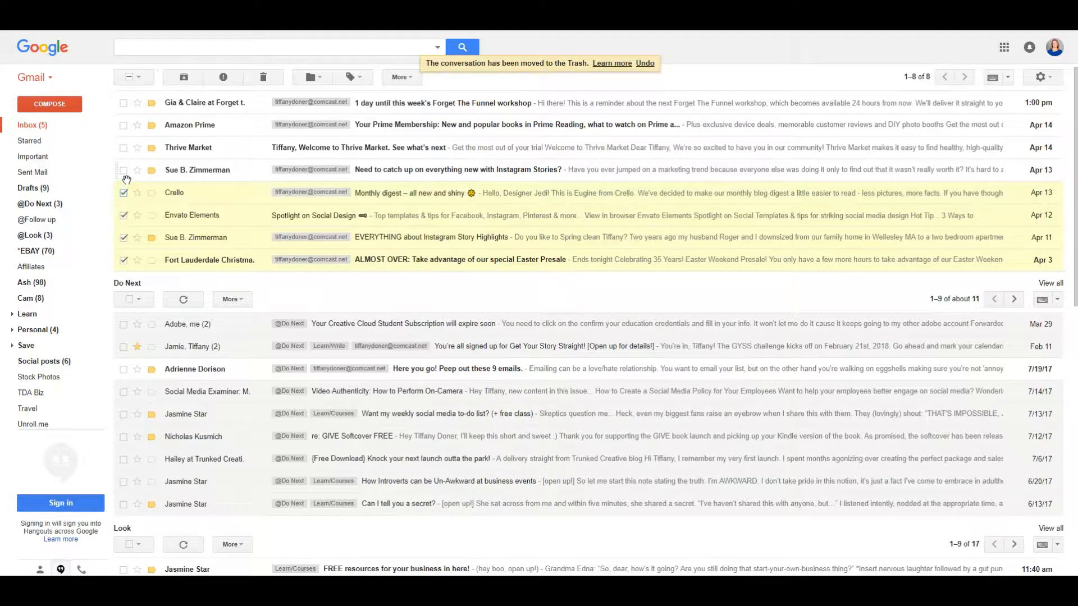
left_click(255, 72)
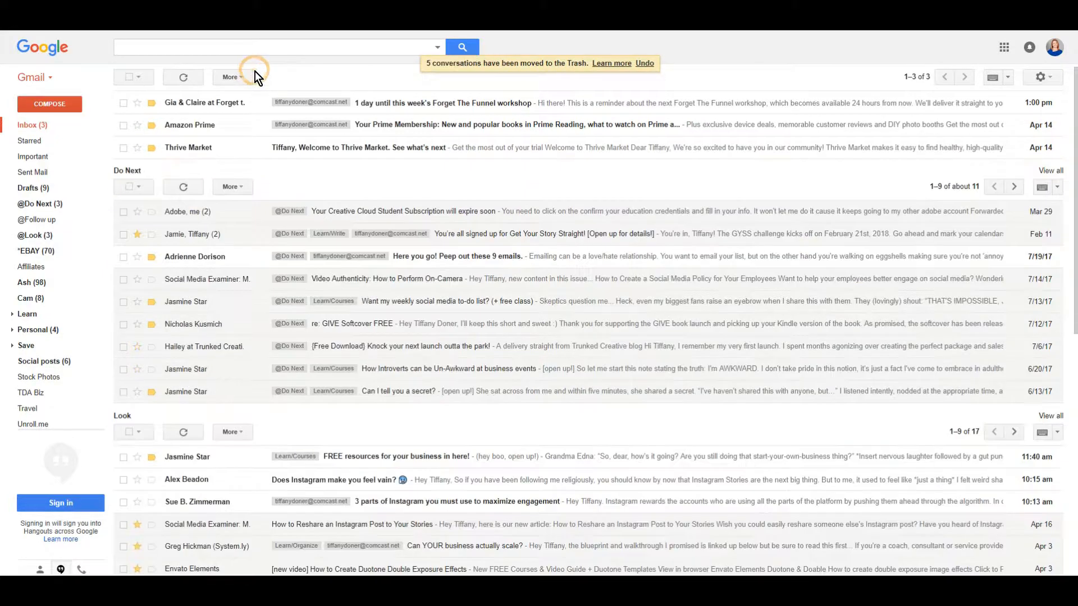
left_click(123, 105)
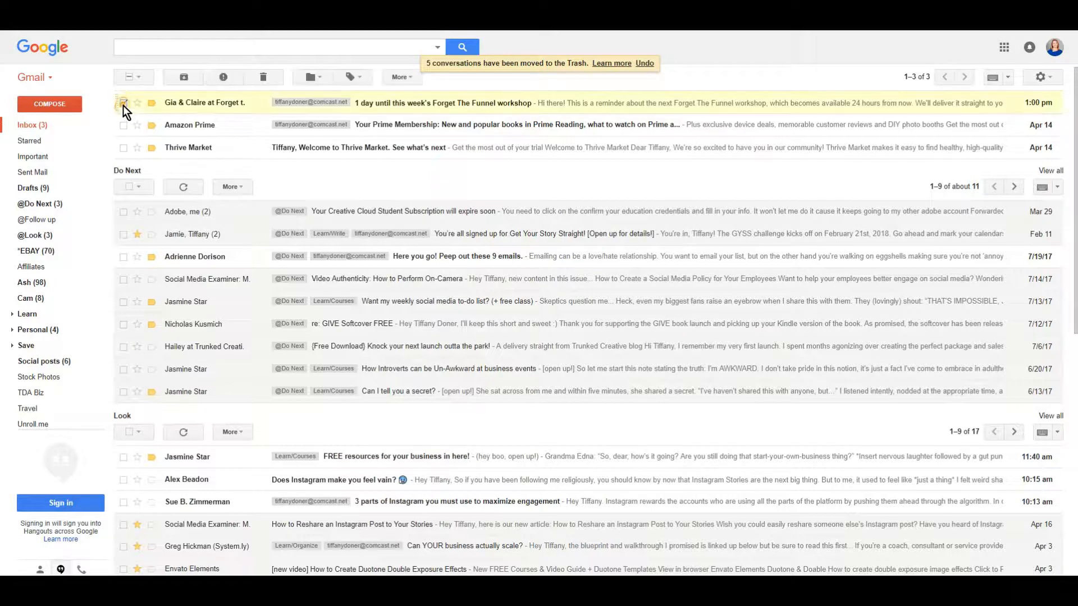
left_click(254, 76)
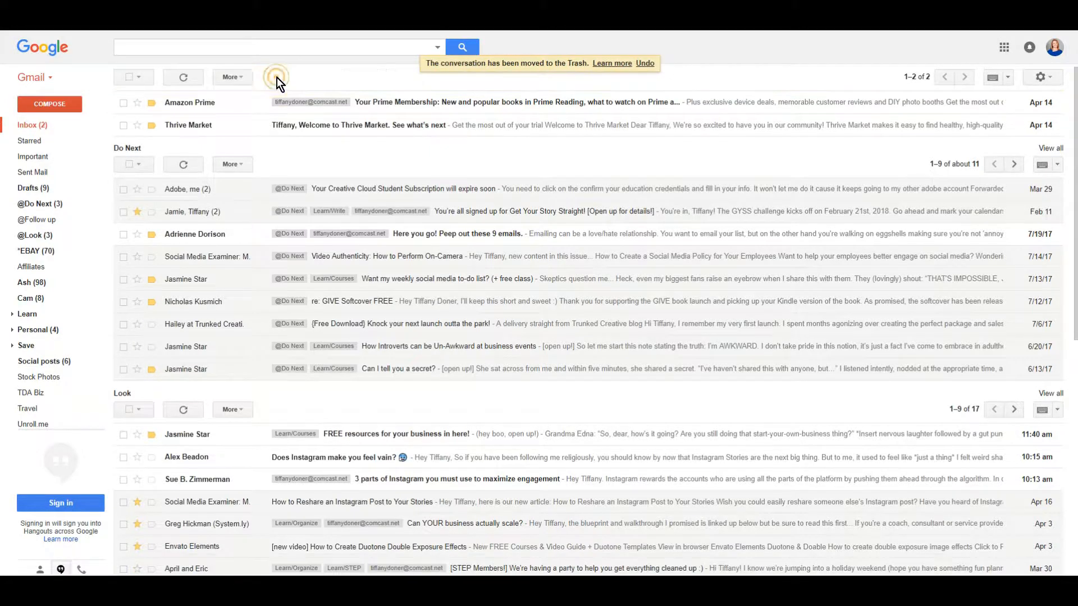
left_click(124, 103)
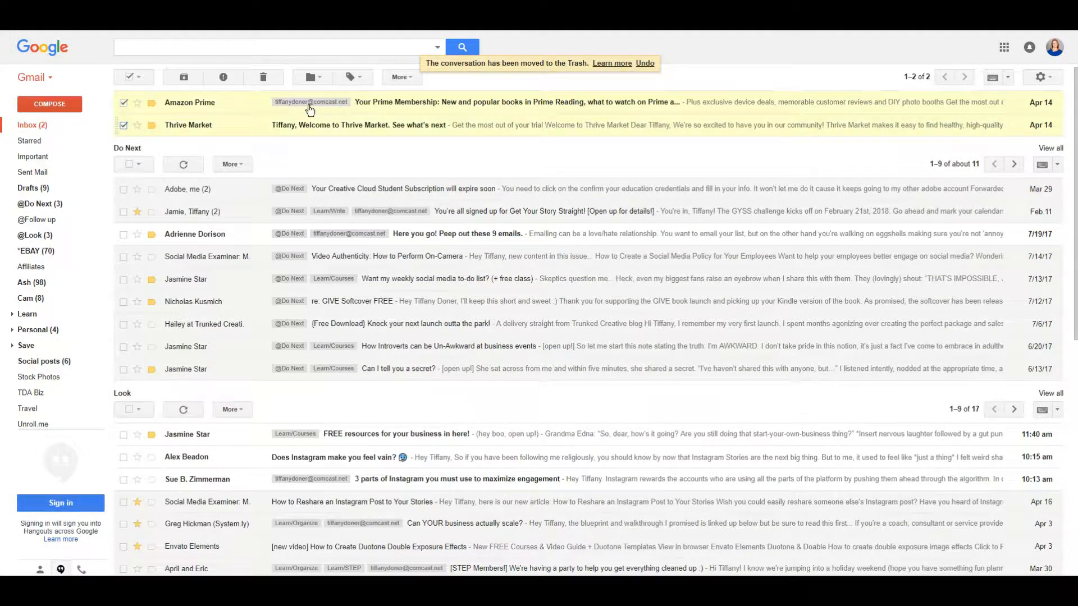
left_click(353, 76)
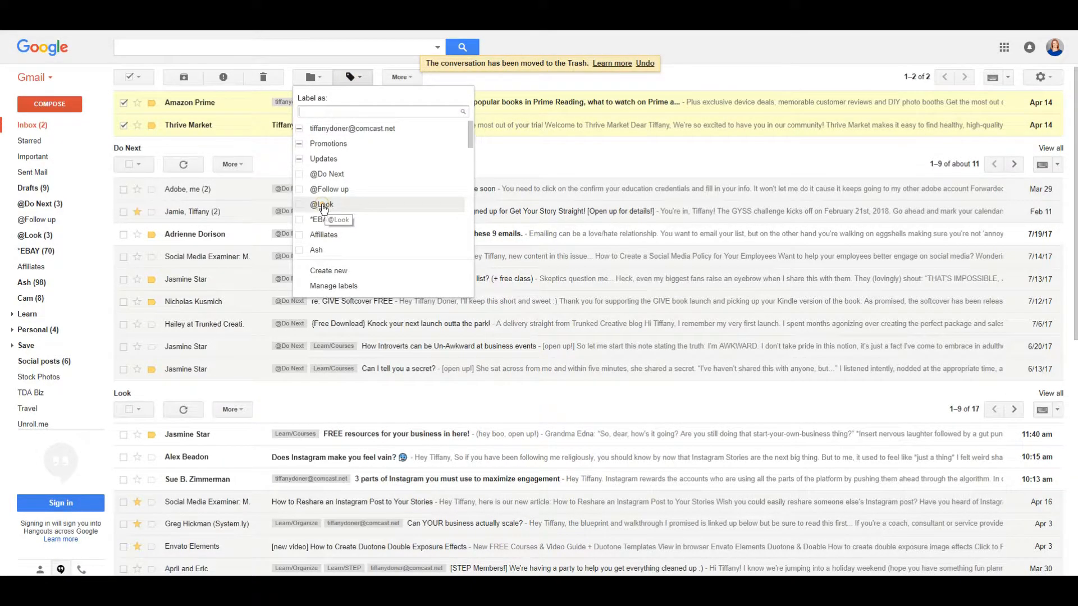
left_click(315, 205)
left_click(196, 76)
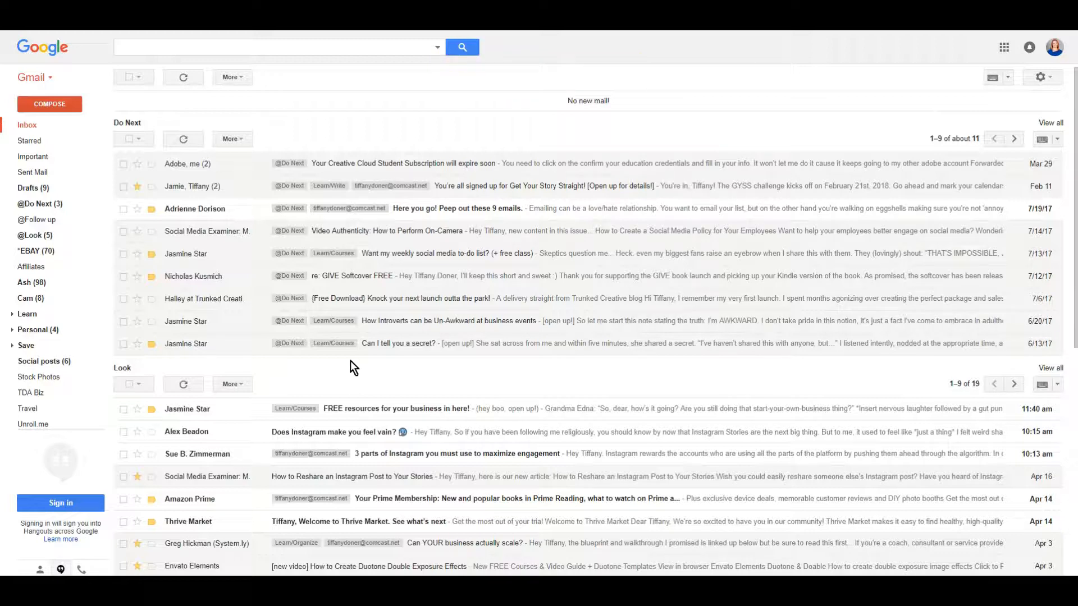
Step: Review the Do Next, Look, Follow up and Starred sections below the inbox
mouse_move(96, 306)
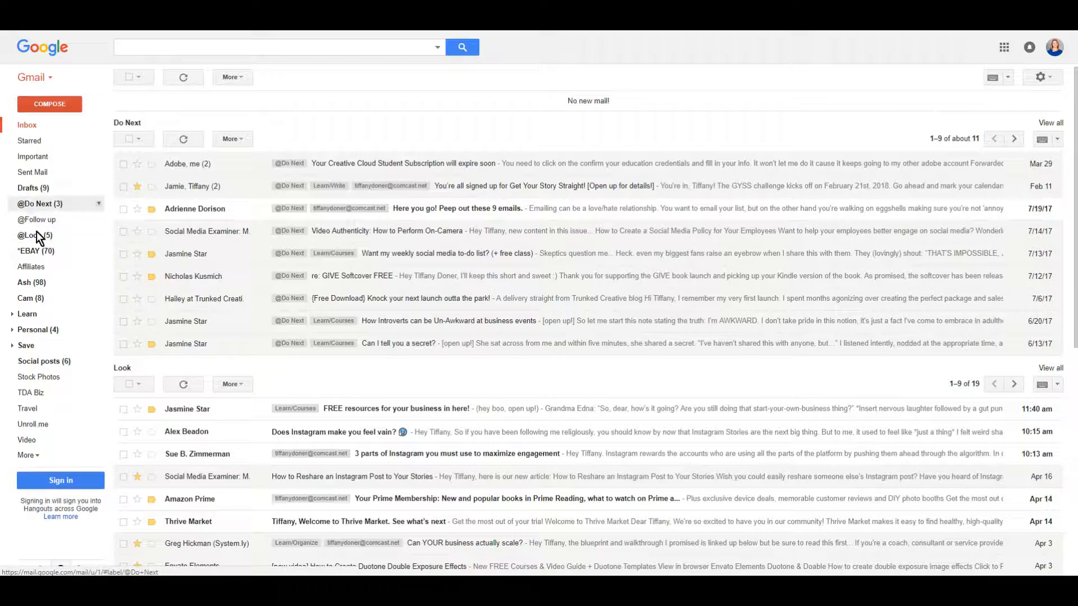
scroll(454, 366, "down", 5)
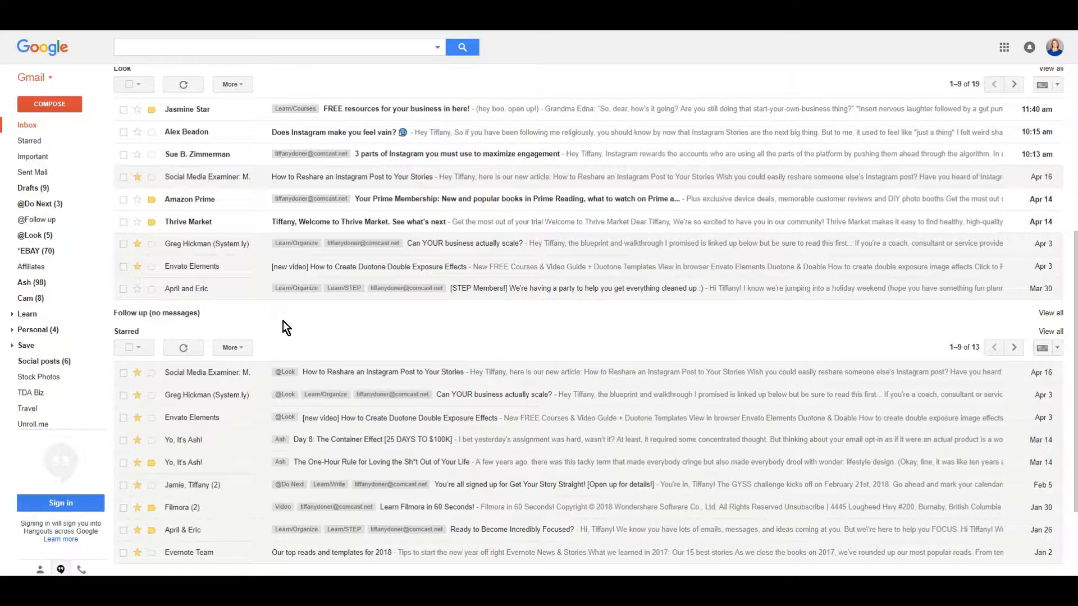
scroll(283, 321, "down", 2)
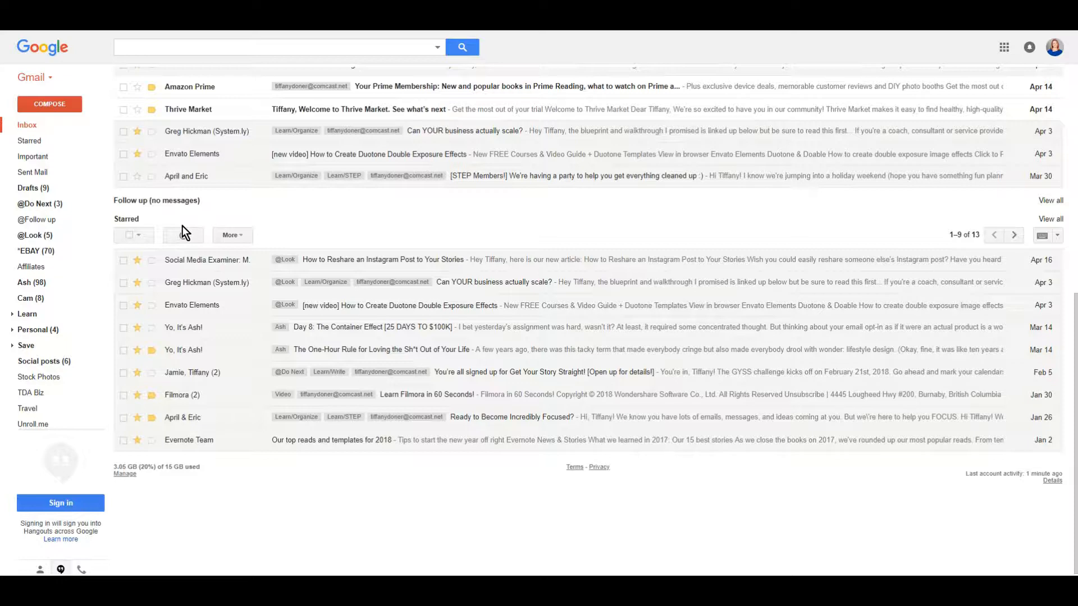
scroll(279, 389, "up", 2)
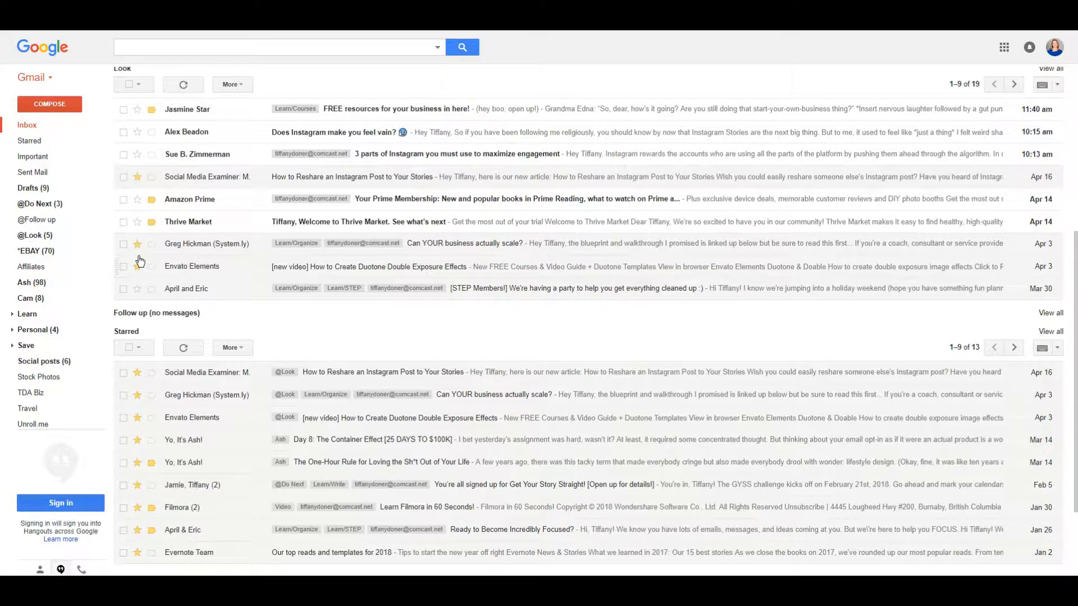
scroll(306, 320, "up", 5)
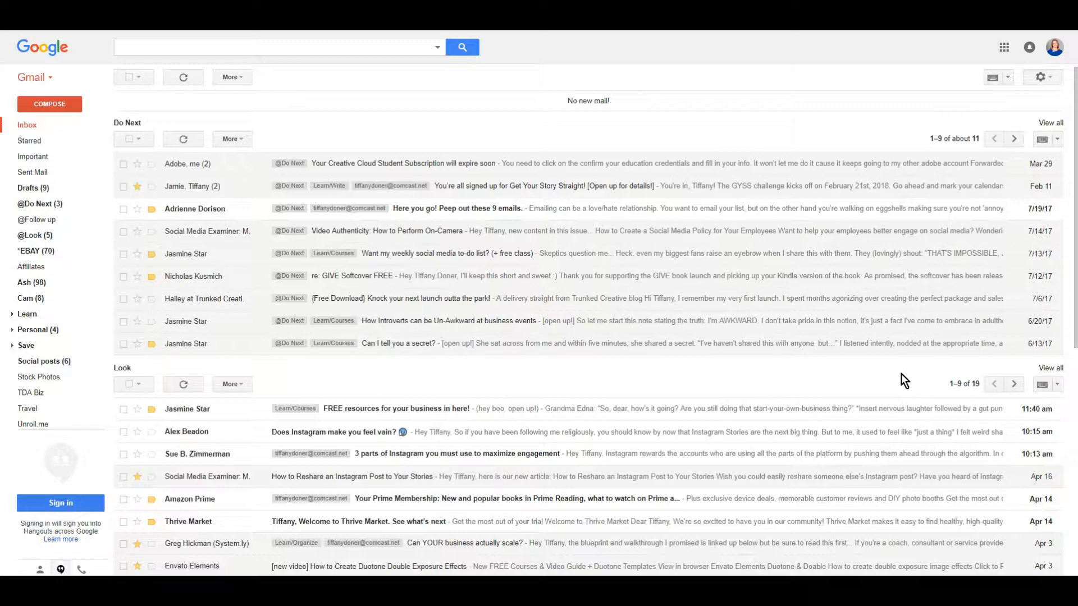
scroll(901, 374, "down", 3)
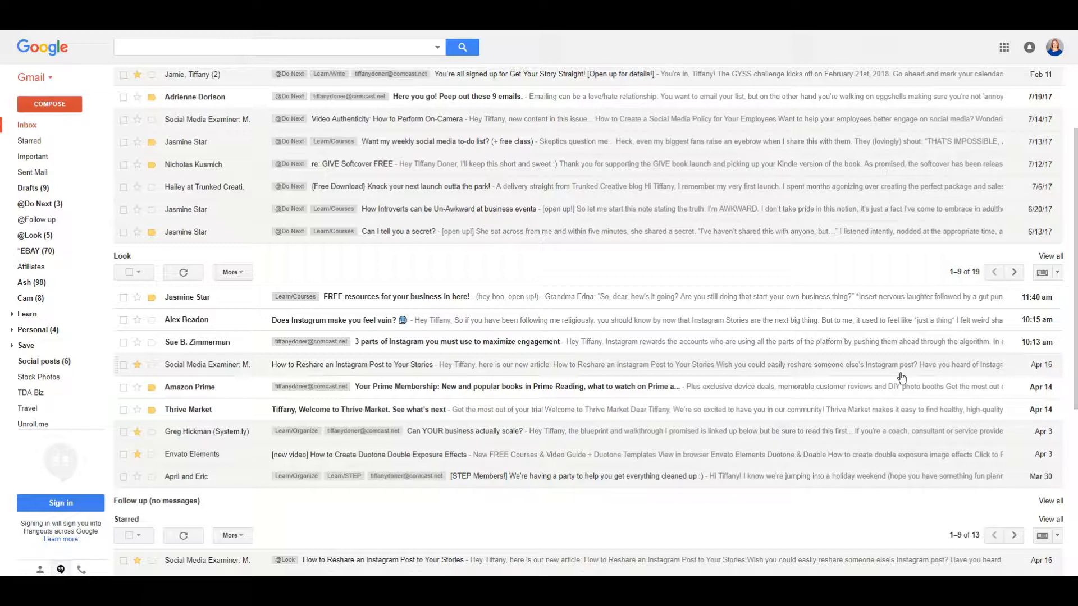
scroll(901, 376, "down", 5)
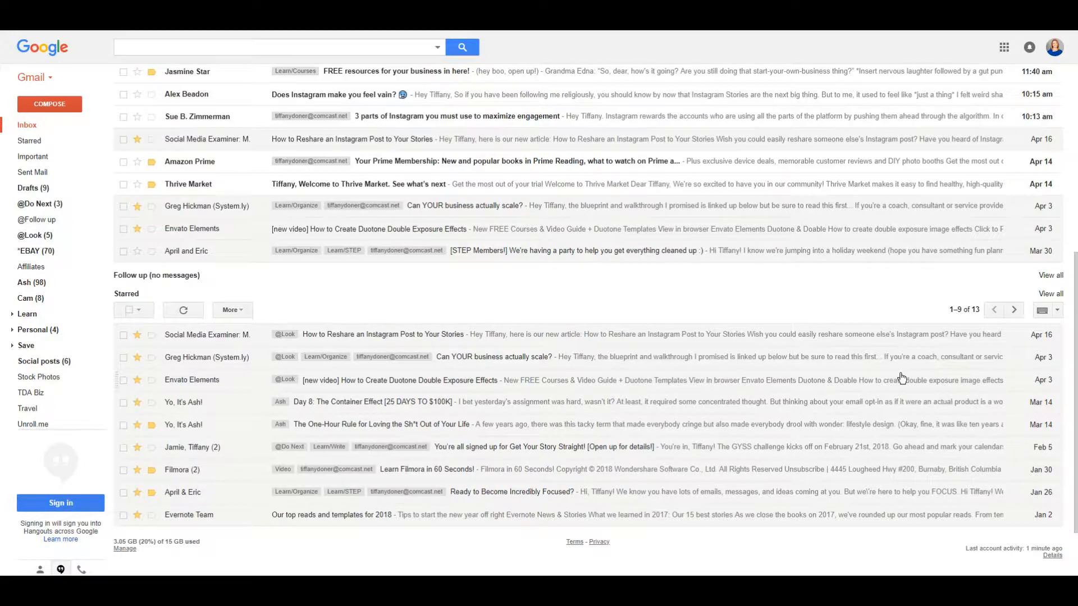
scroll(901, 377, "up", 7)
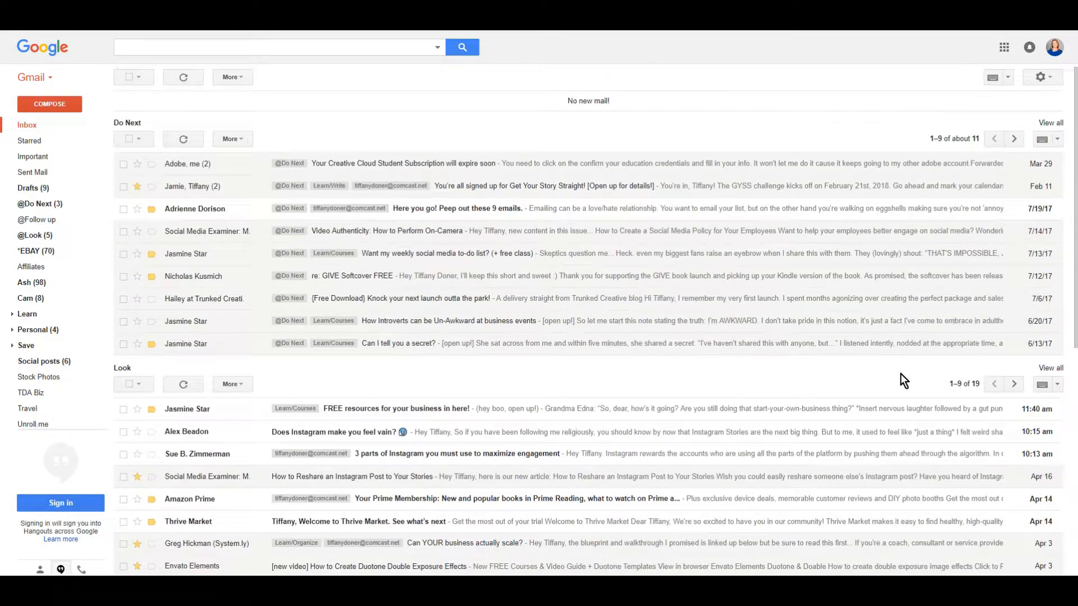